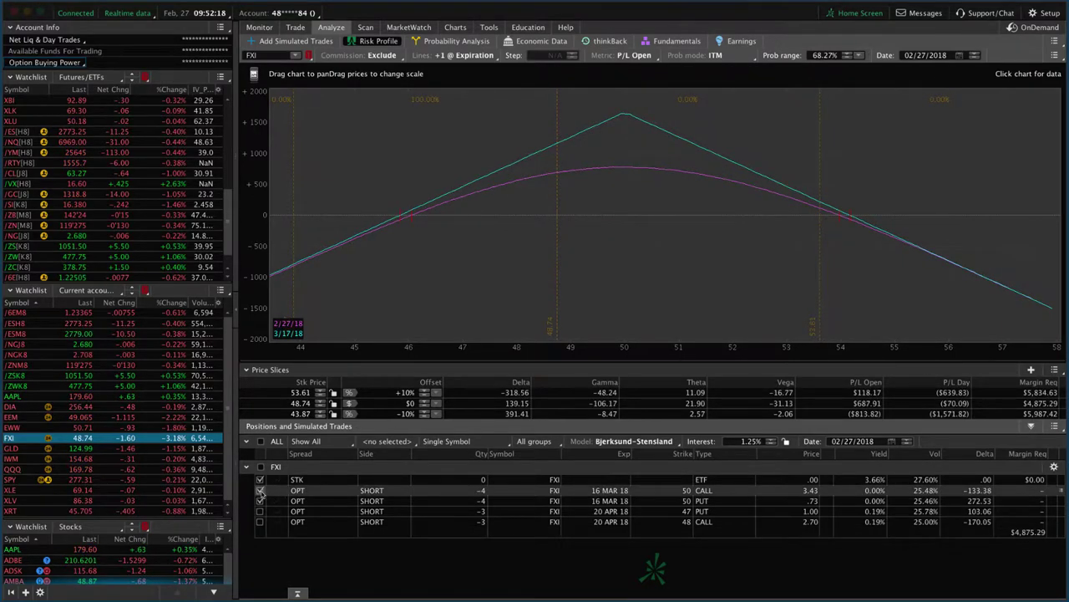
Swap the March 50 straddle for the April 47 put and 48 call in the risk profile
{"action": "left_click", "coordinate": [260, 490]}
{"action": "left_click", "coordinate": [260, 501]}
{"action": "left_click", "coordinate": [260, 511]}
{"action": "left_click", "coordinate": [260, 521]}
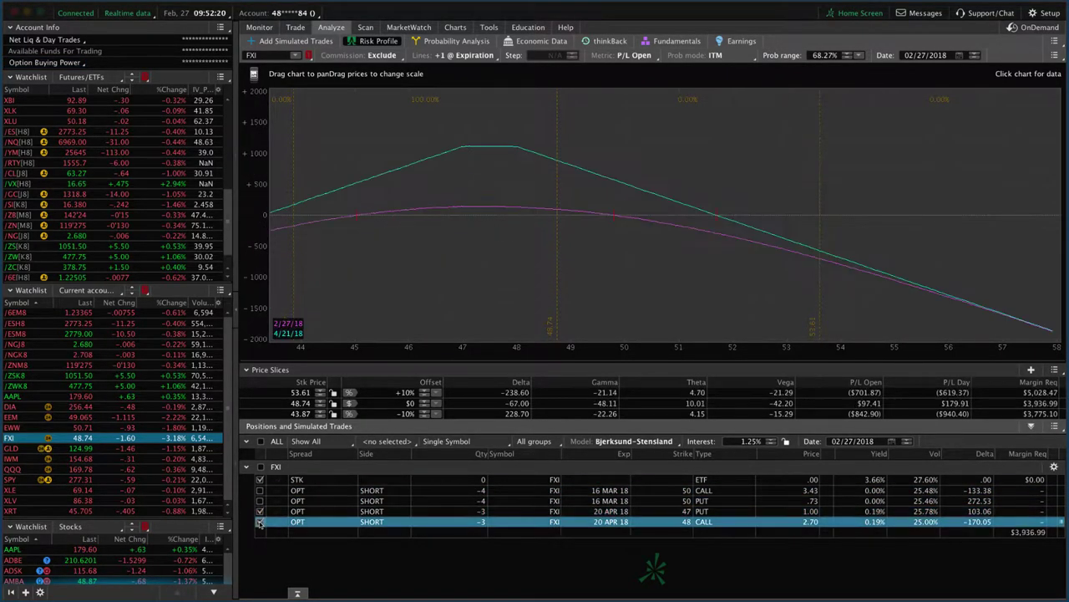
{"action": "left_click_drag", "start_coordinate": [585, 286], "coordinate": [697, 287]}
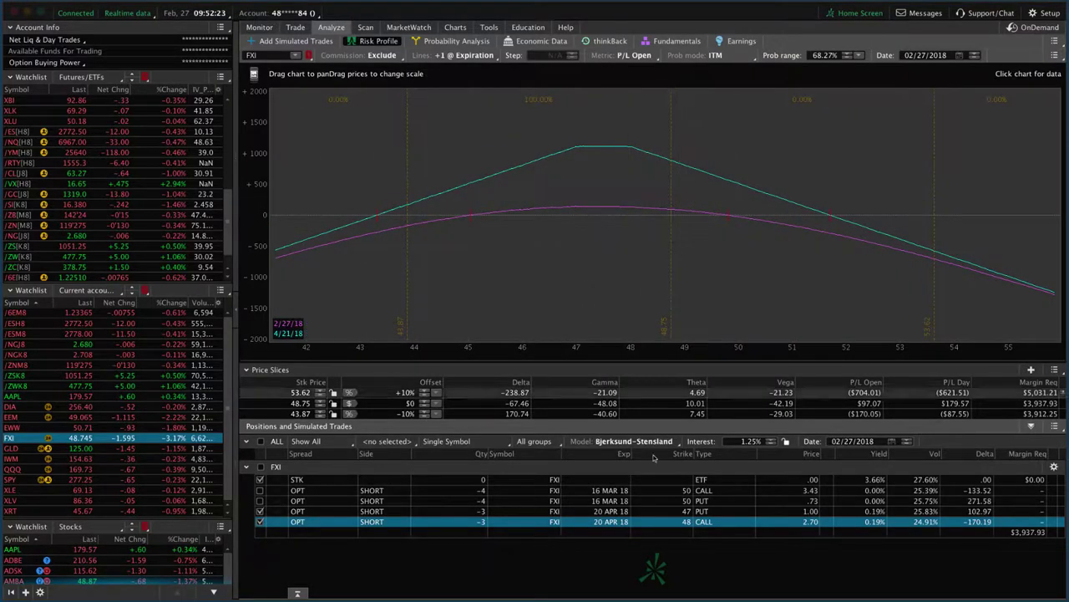
Restore the March 50 call and put in the risk profile, then collapse the 20 APR 18 series on Trade
{"action": "left_click", "coordinate": [260, 521]}
{"action": "left_click", "coordinate": [259, 510]}
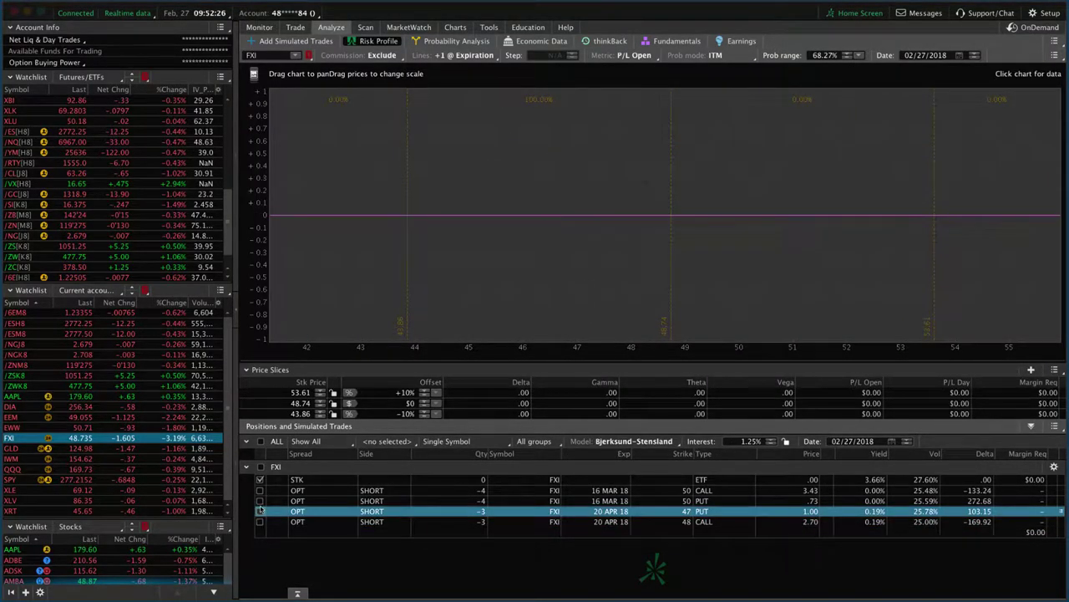
{"action": "left_click", "coordinate": [260, 500]}
{"action": "left_click", "coordinate": [260, 490]}
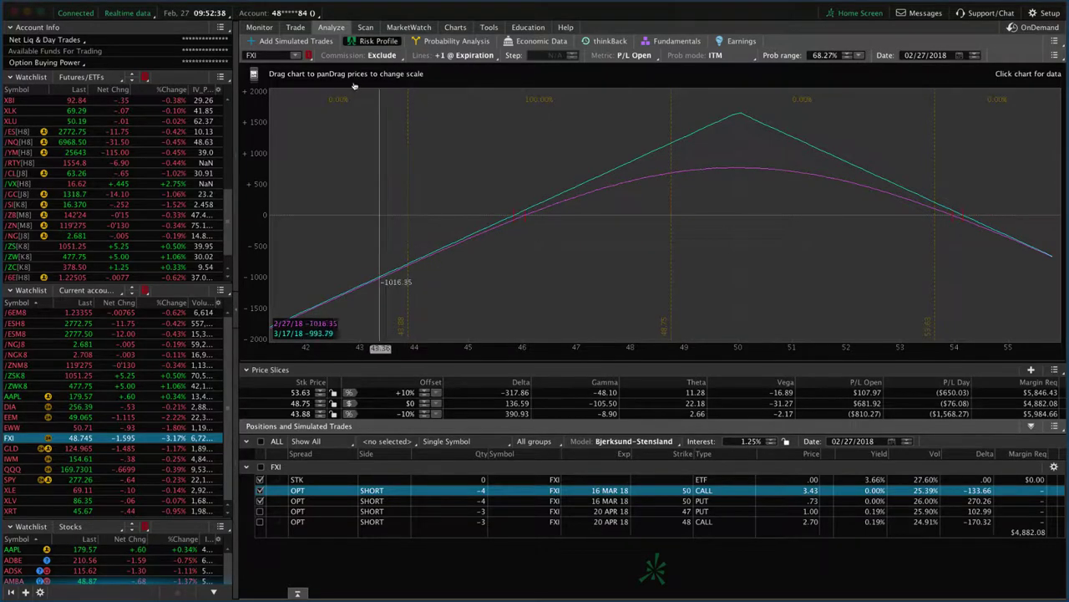
{"action": "left_click", "coordinate": [295, 26]}
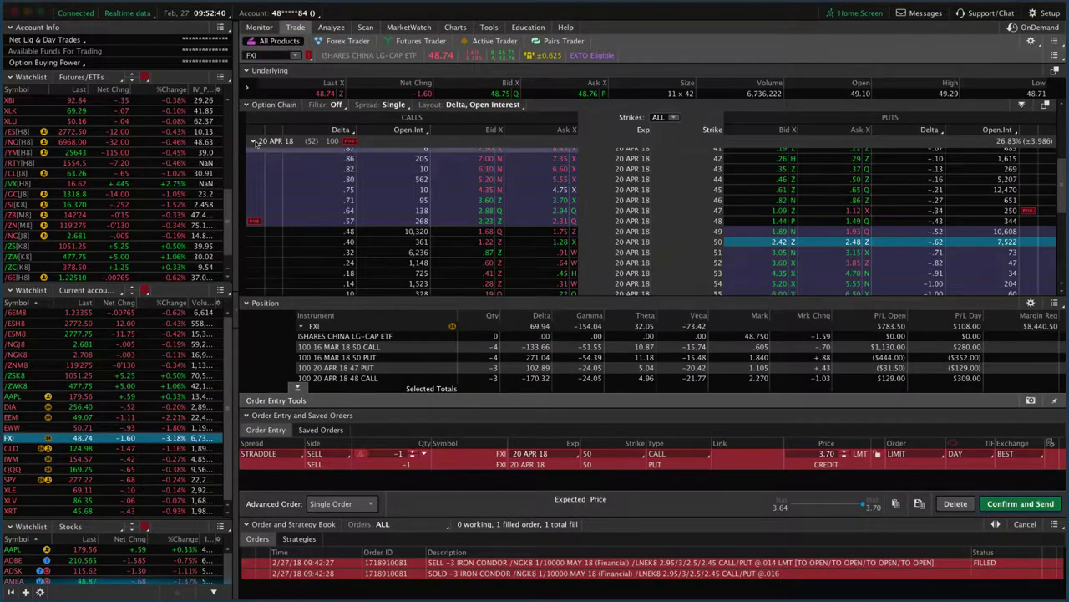
{"action": "left_click", "coordinate": [255, 141]}
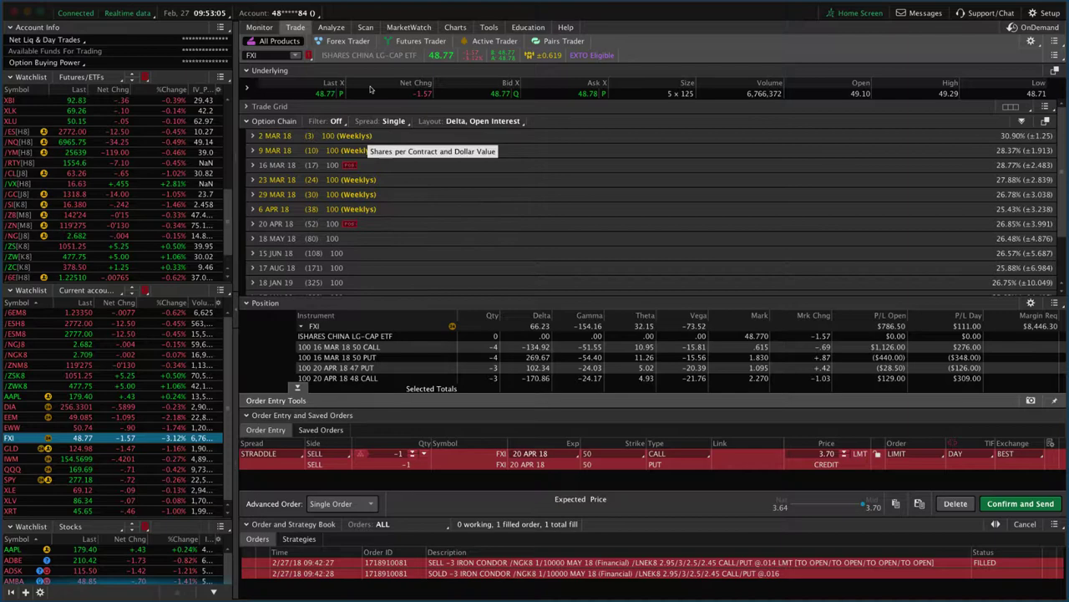
Back on Analyze, select the 16 MAR 50 call and put and bring up their rolling-order menu
{"action": "left_click", "coordinate": [334, 28]}
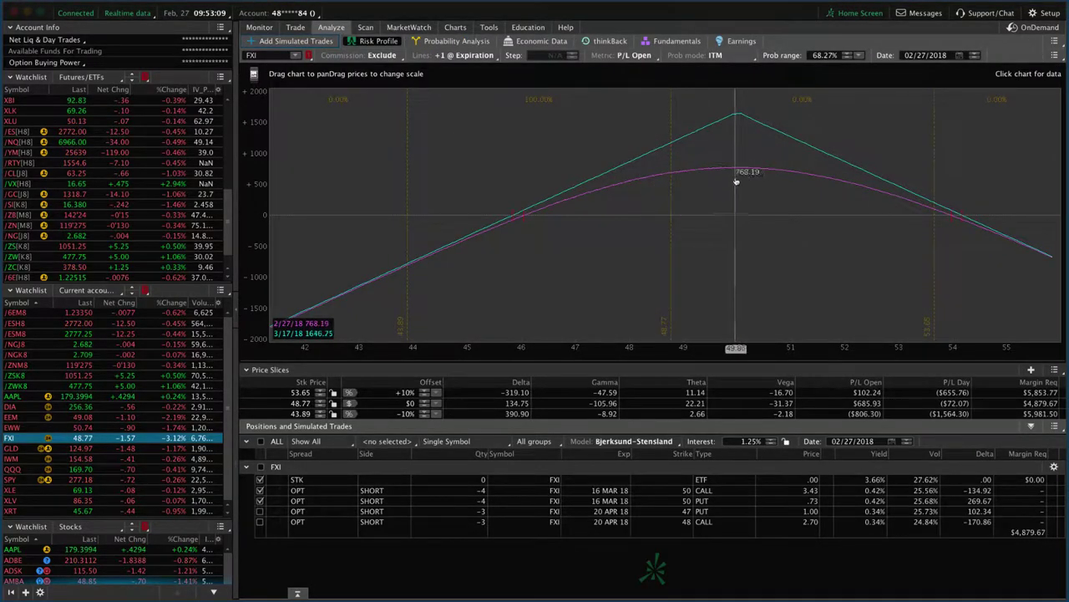
{"action": "left_click", "coordinate": [435, 491]}
{"action": "left_click", "coordinate": [648, 500], "text": "ctrl"}
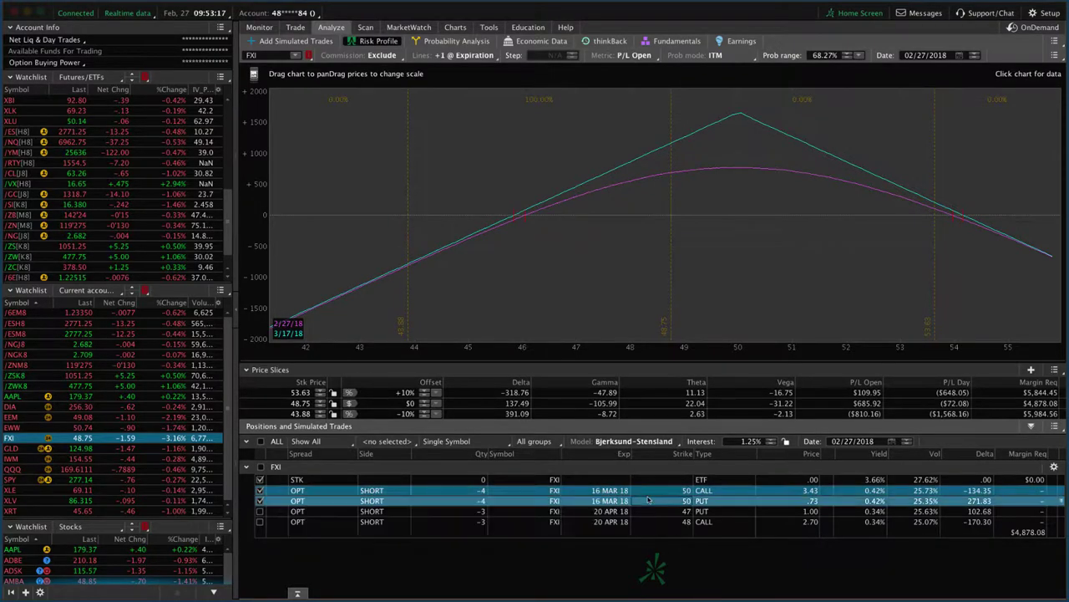
{"action": "right_click", "coordinate": [586, 500]}
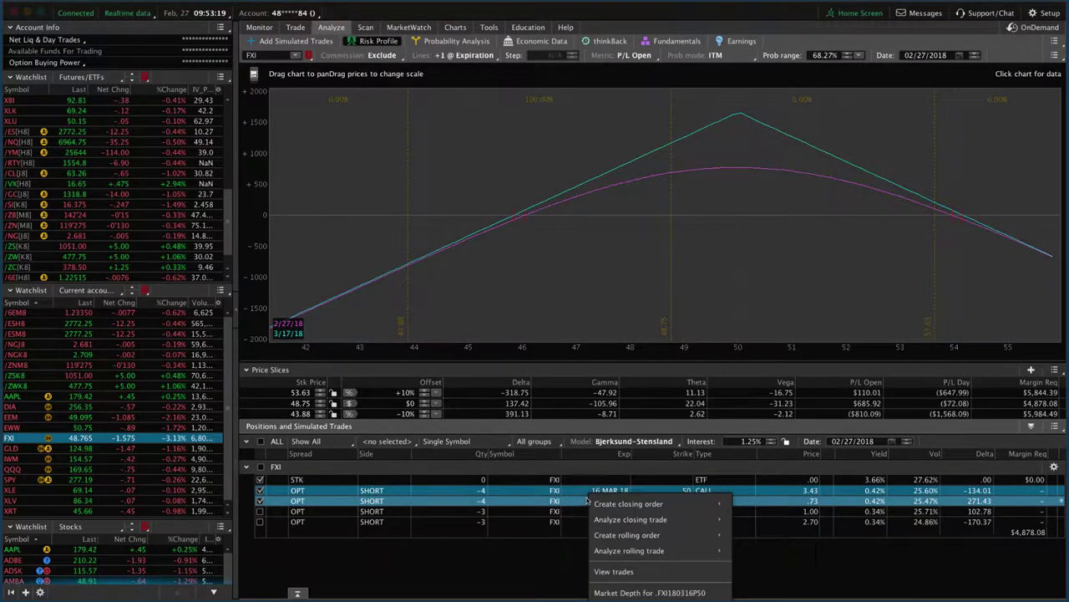
Create the SELL -4 double-diagonal roll with the new legs set to 20 APR 18, then hide Order Entry Tools
{"action": "mouse_move", "coordinate": [631, 536]}
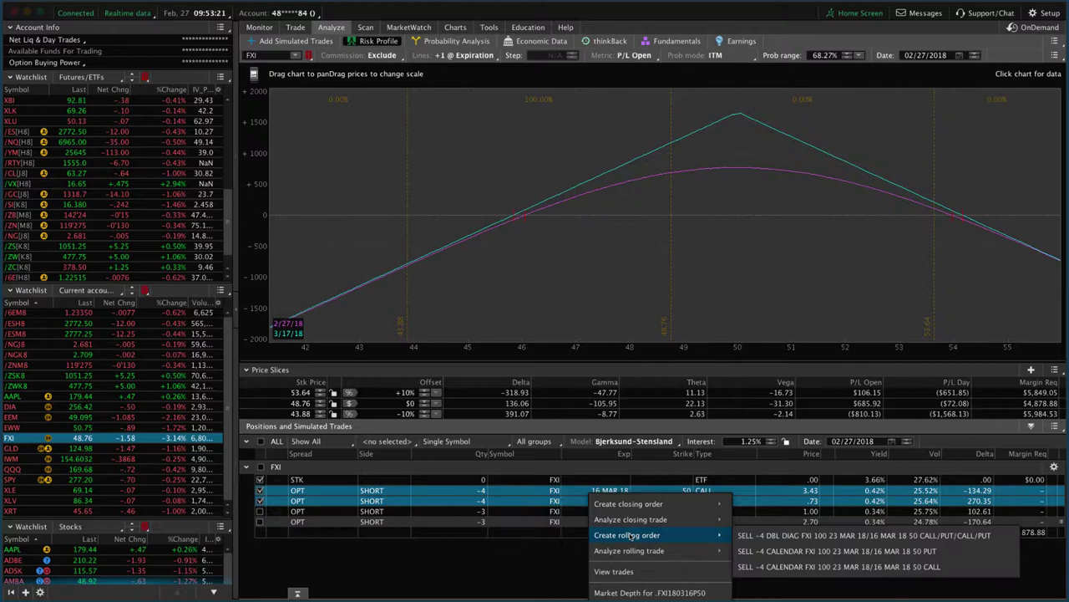
{"action": "left_click", "coordinate": [745, 535]}
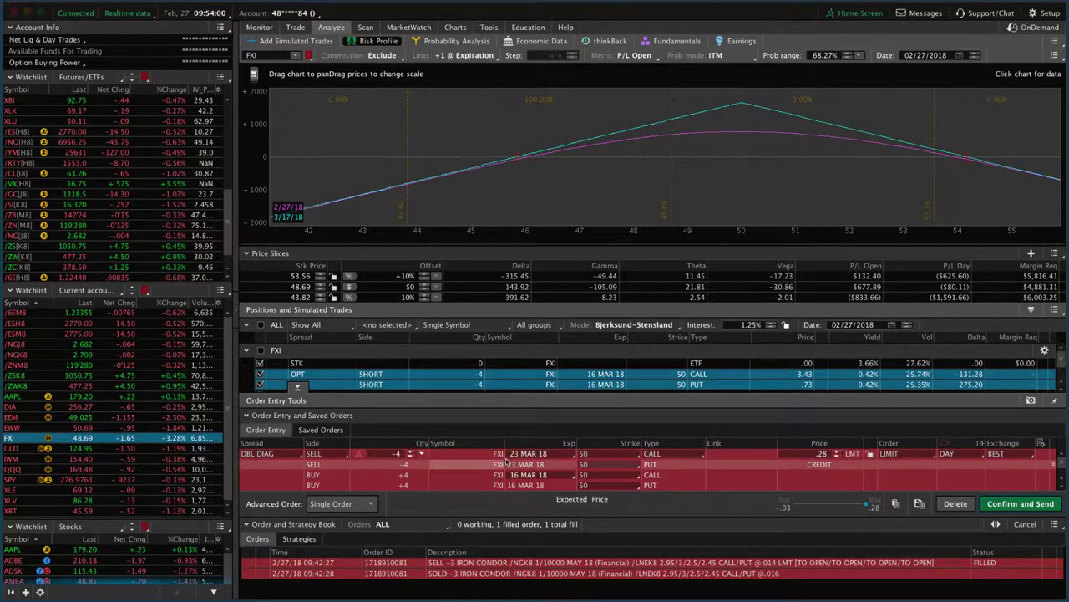
{"action": "left_click", "coordinate": [530, 454]}
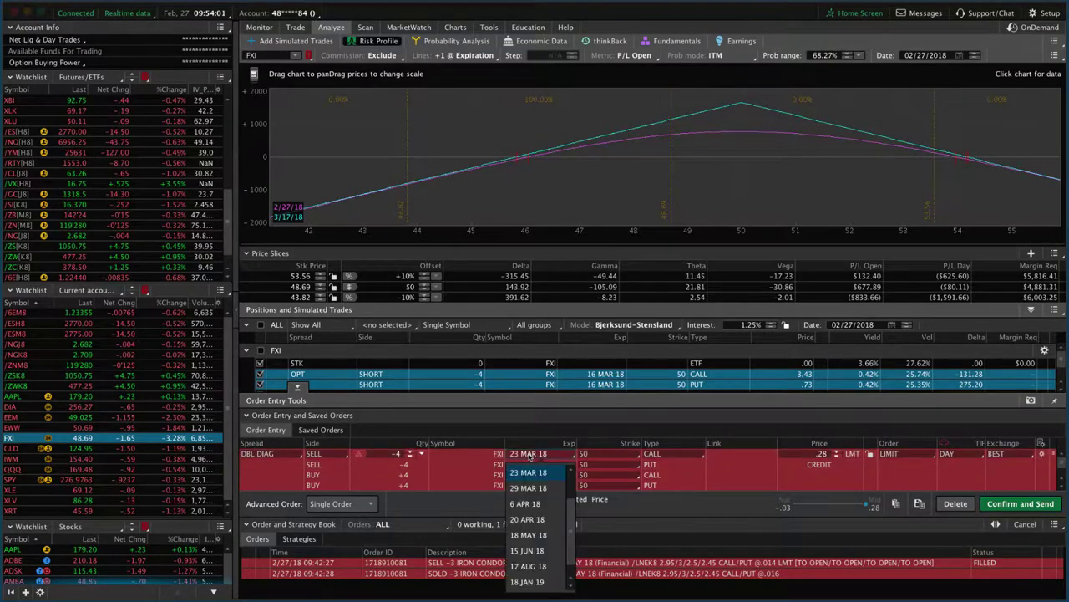
{"action": "left_click", "coordinate": [527, 519]}
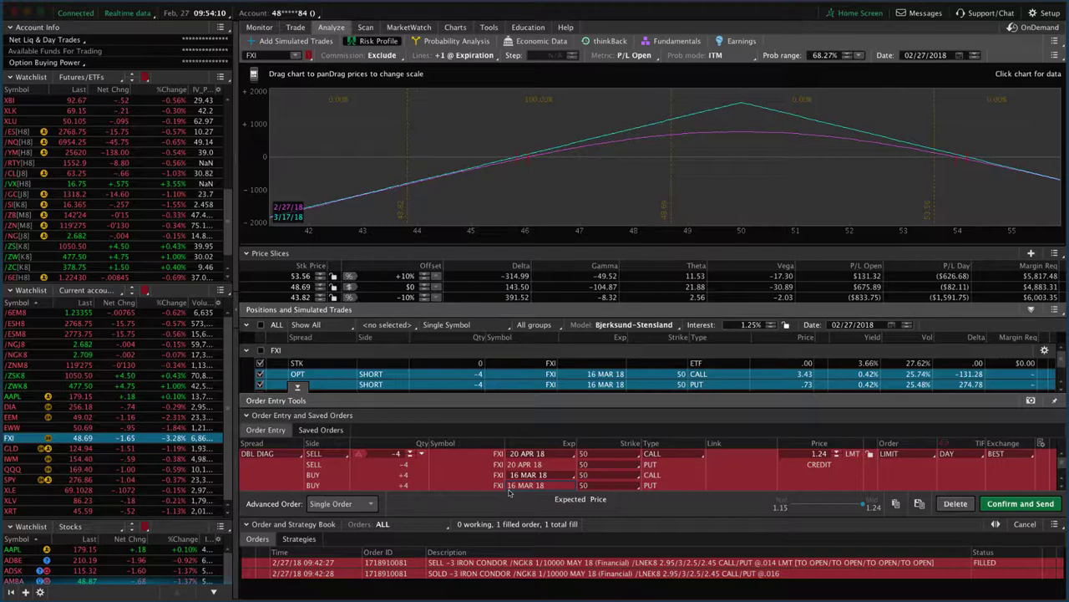
{"action": "left_click", "coordinate": [298, 387]}
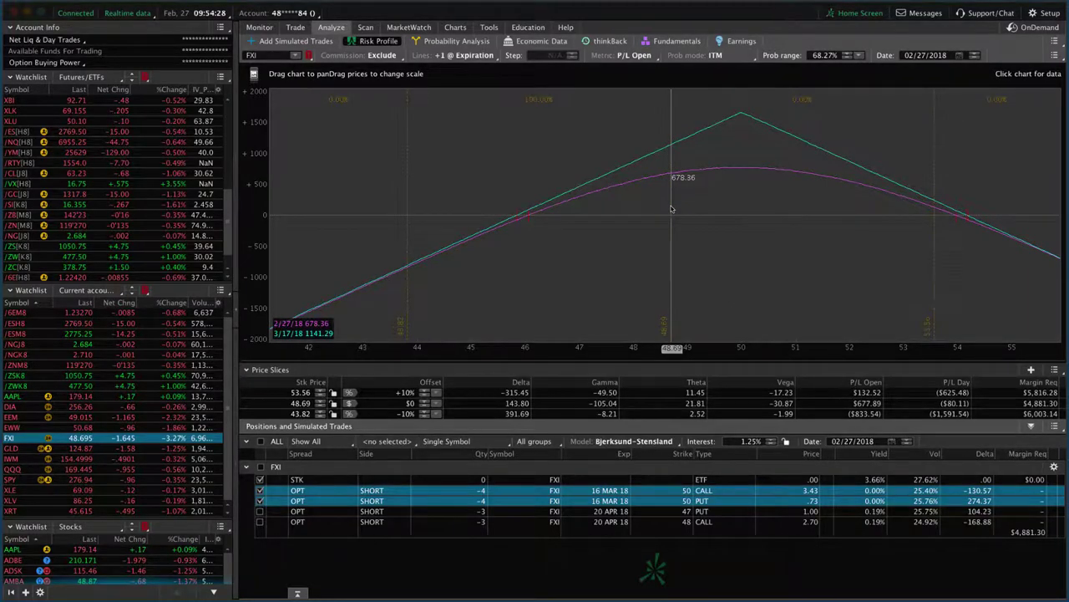
Expand Order Entry Tools to show the 1.24-credit double-diagonal roll order again
{"action": "left_click", "coordinate": [299, 593]}
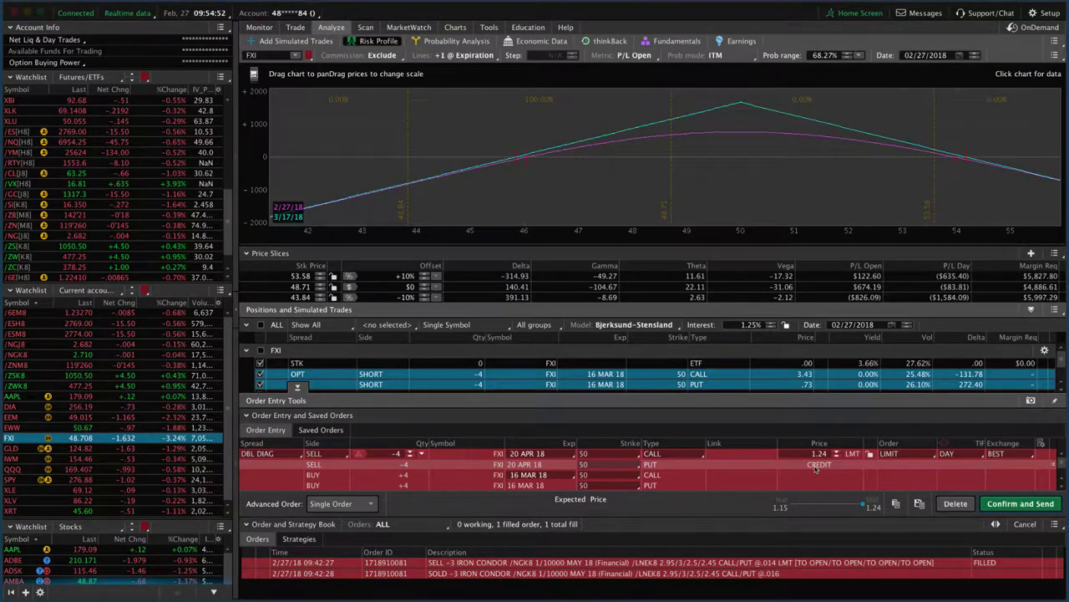
Check FXI's IV rank of 57 on the chart, then return to the Analyze risk profile
{"action": "left_click", "coordinate": [457, 30]}
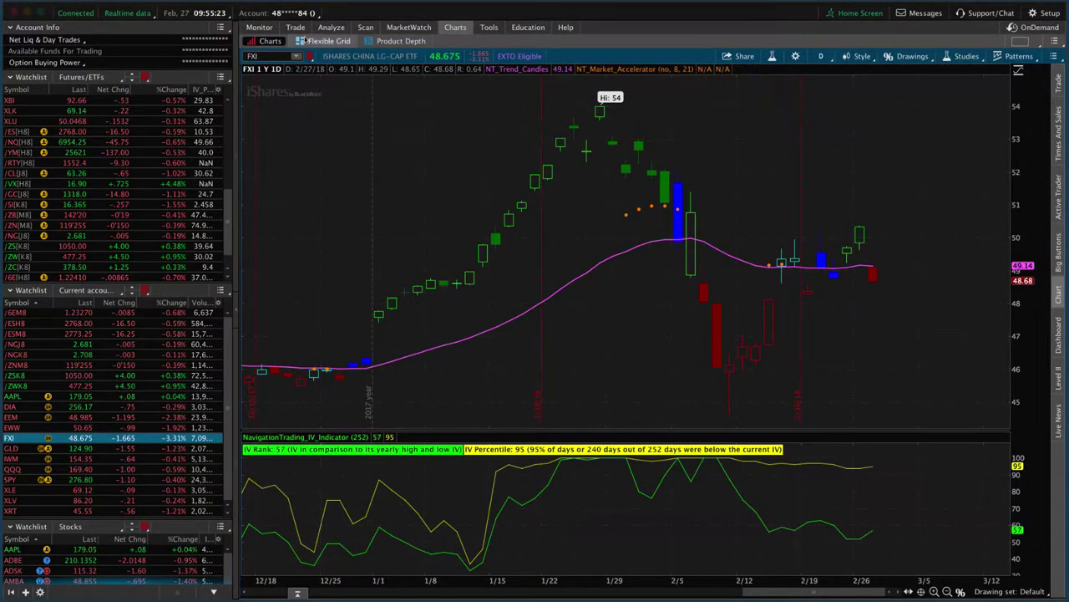
{"action": "left_click", "coordinate": [331, 27]}
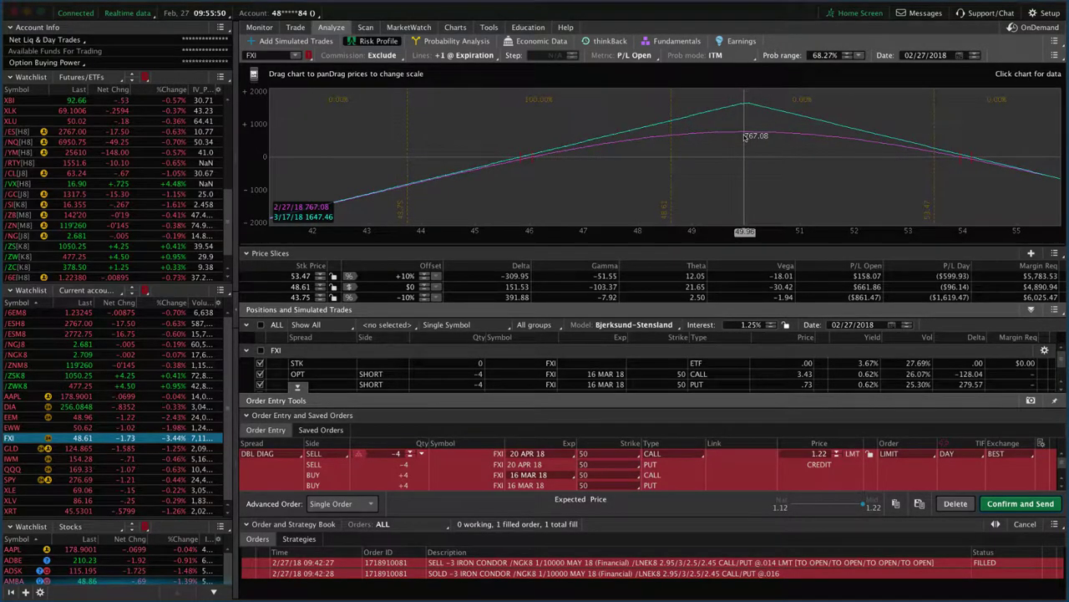
Compare the April 47 put and 48 call in the risk profile, then restore the straddle-only view
{"action": "left_click", "coordinate": [296, 386]}
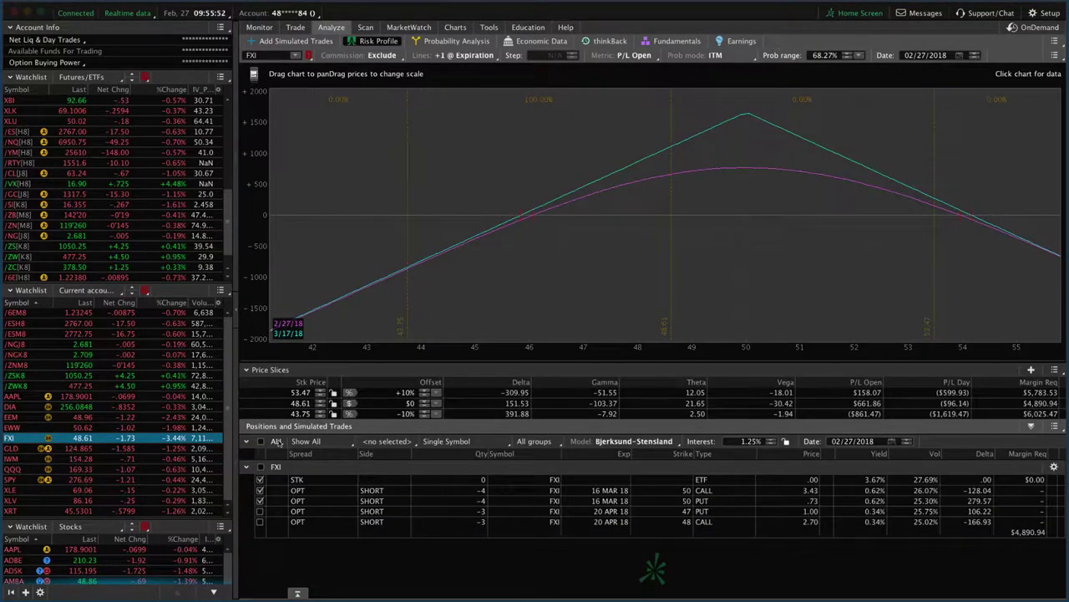
{"action": "left_click", "coordinate": [260, 511]}
{"action": "left_click", "coordinate": [260, 521]}
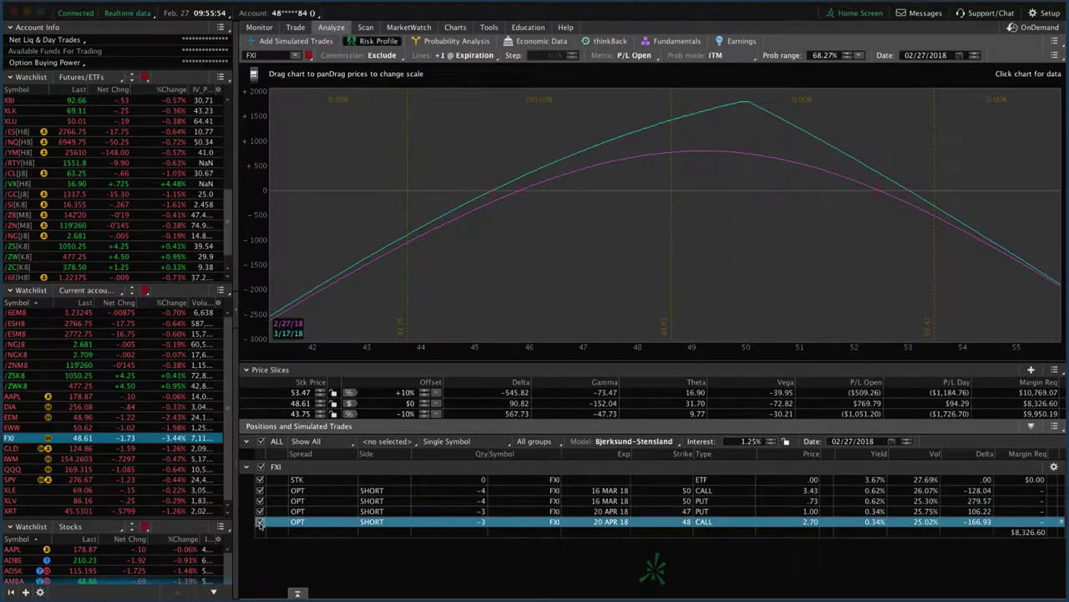
{"action": "left_click", "coordinate": [260, 522]}
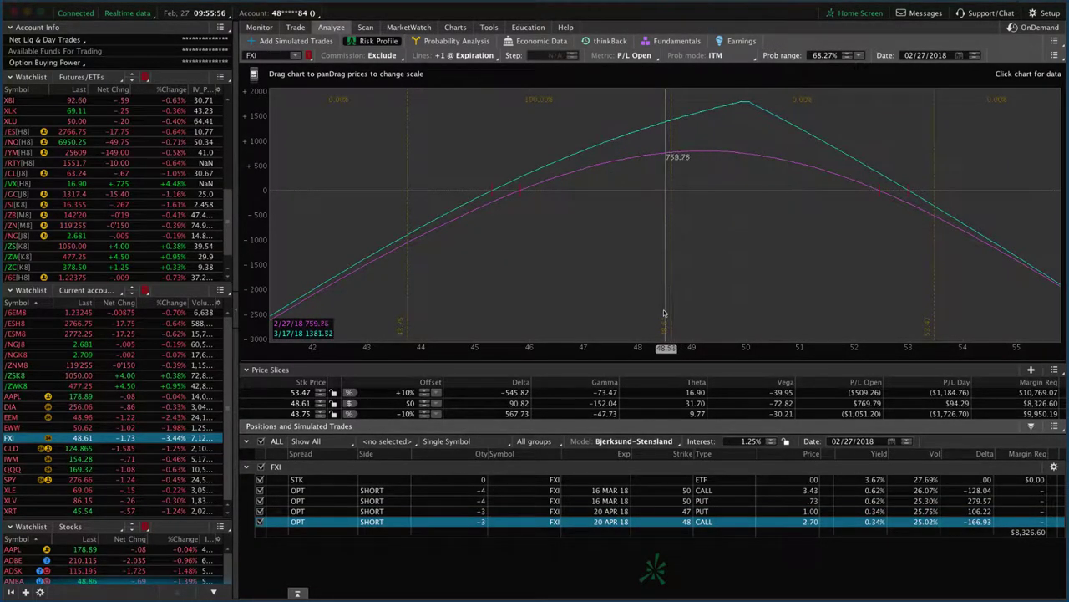
{"action": "left_click", "coordinate": [260, 521]}
{"action": "left_click", "coordinate": [259, 521]}
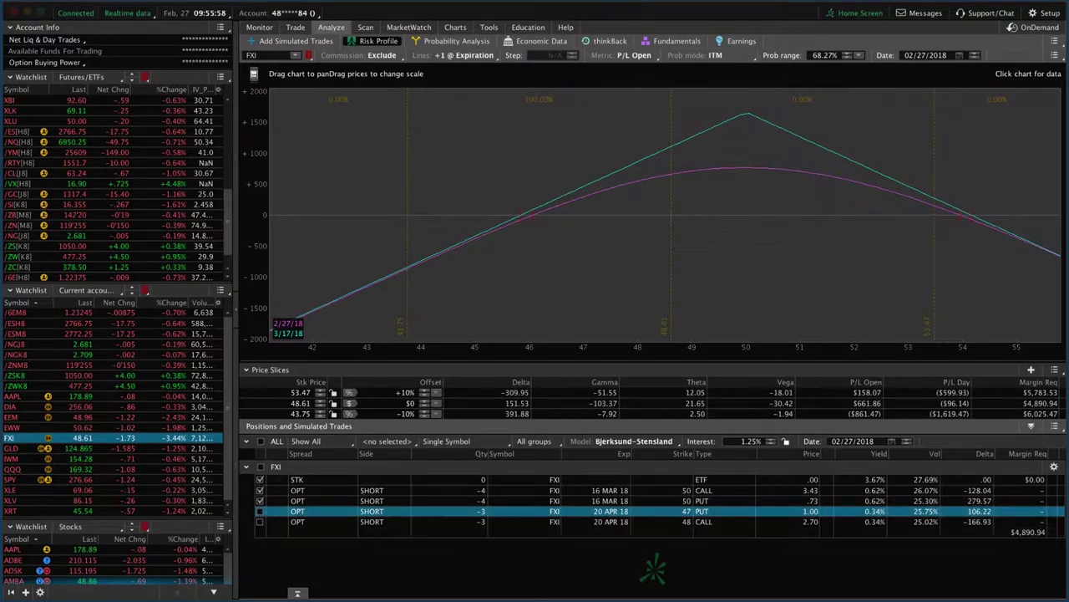
Lower the roll order's limit credit to 1.21 and confirm and send it
{"action": "left_click", "coordinate": [297, 593]}
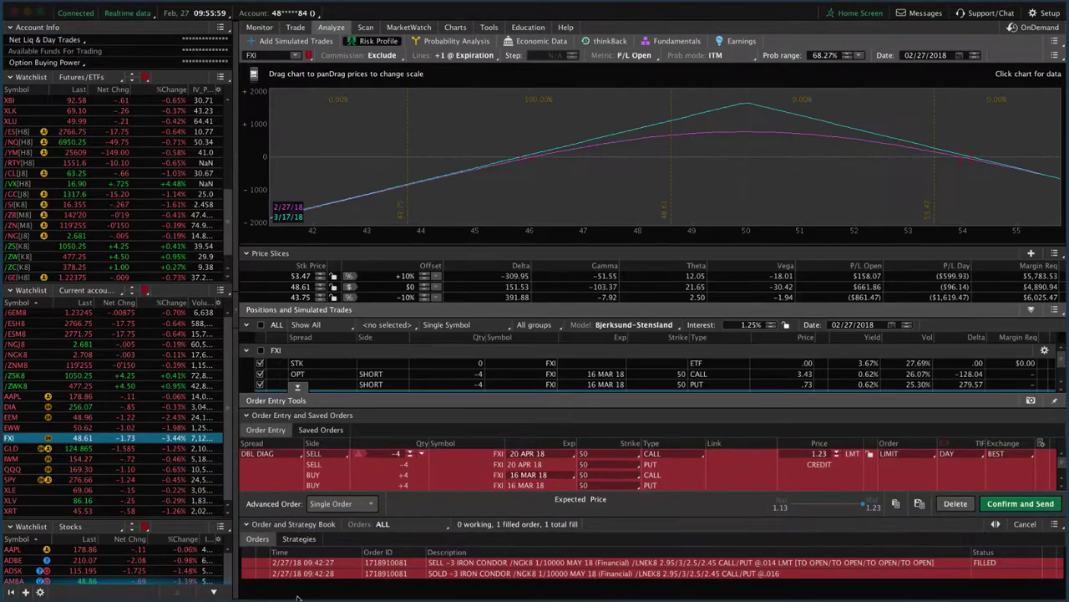
{"action": "left_click", "coordinate": [837, 456]}
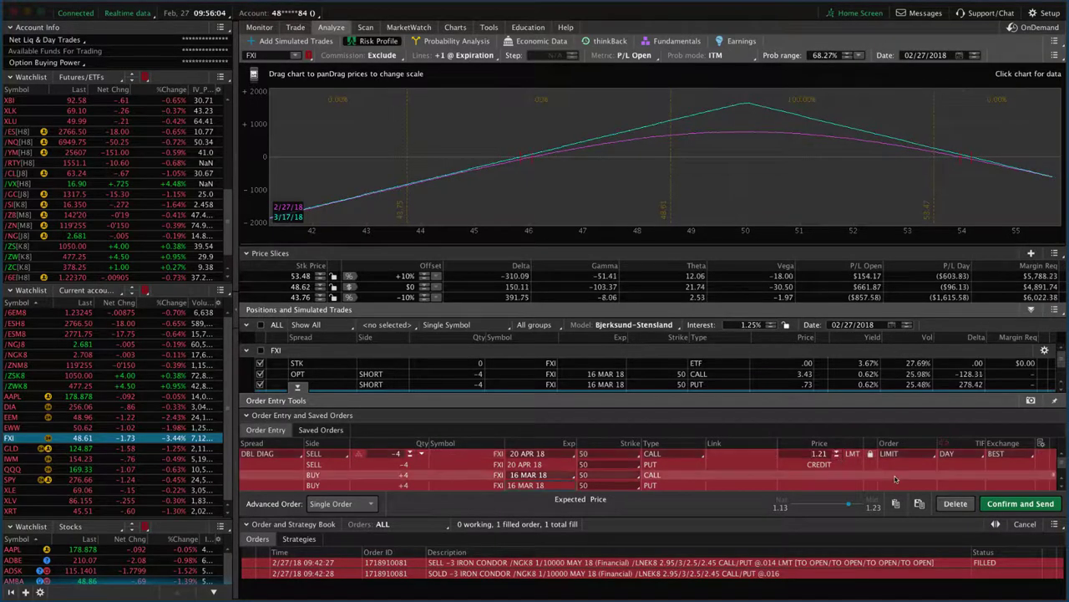
{"action": "left_click", "coordinate": [1011, 503]}
{"action": "left_click", "coordinate": [1011, 502]}
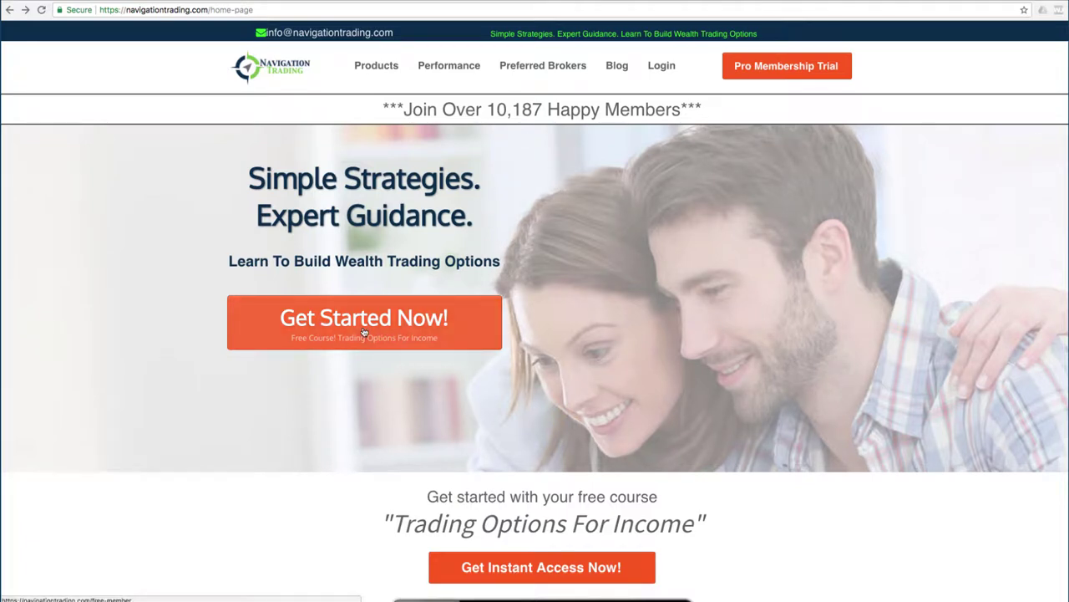
{"action": "scroll", "coordinate": [334, 338], "scroll_direction": "down", "scroll_amount": 5}
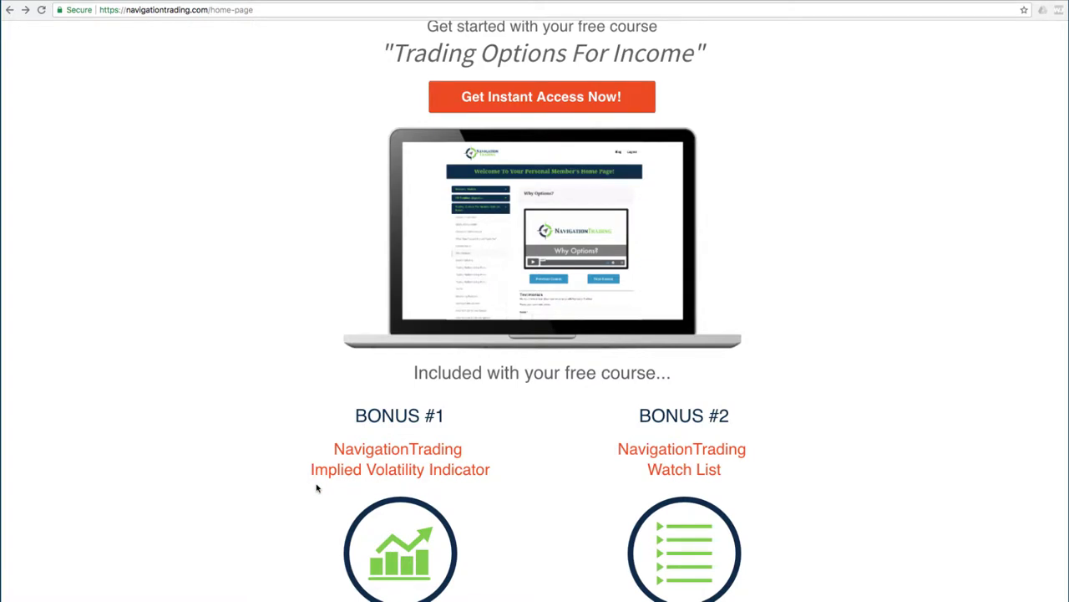
{"action": "scroll", "coordinate": [544, 507], "scroll_direction": "down", "scroll_amount": 3}
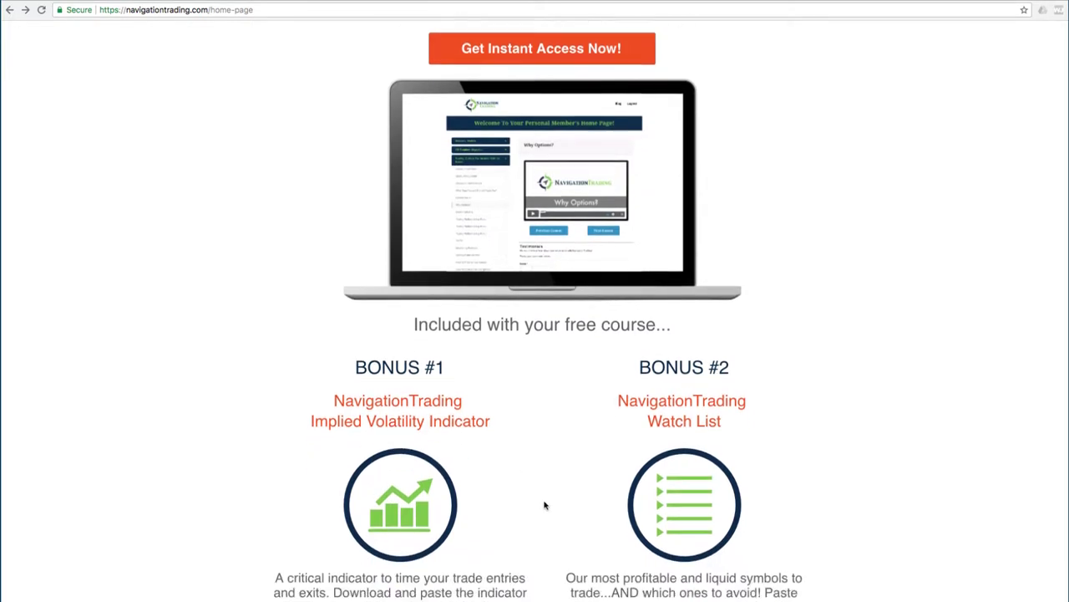